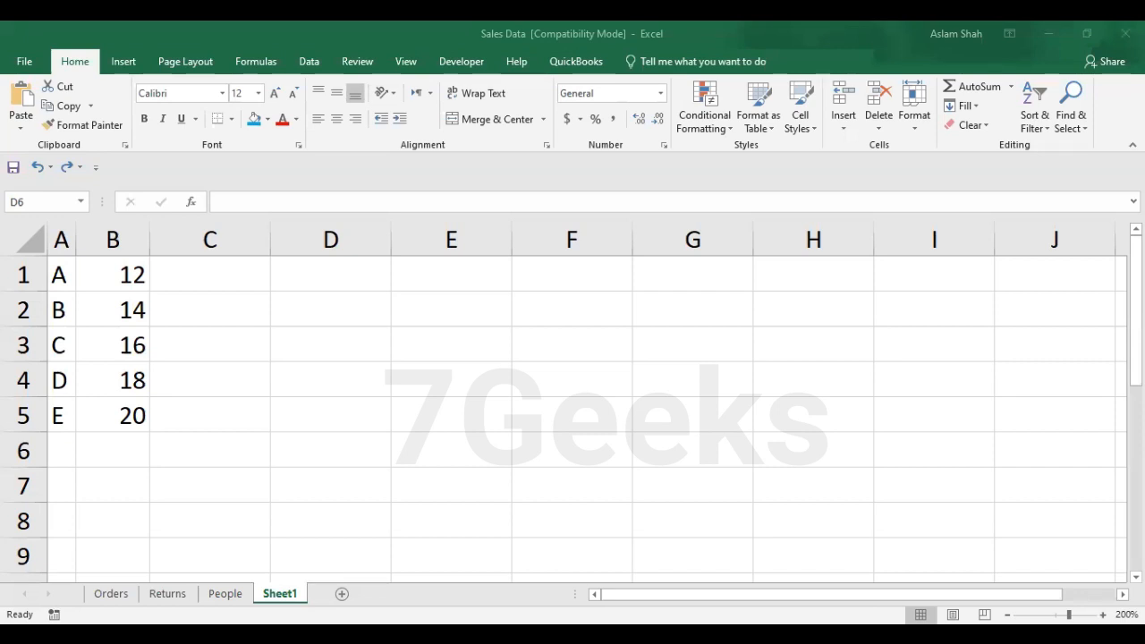
# - Examine the source data in A1:B5, with letters in column A and numbers in column B
pyautogui.click(309, 385)
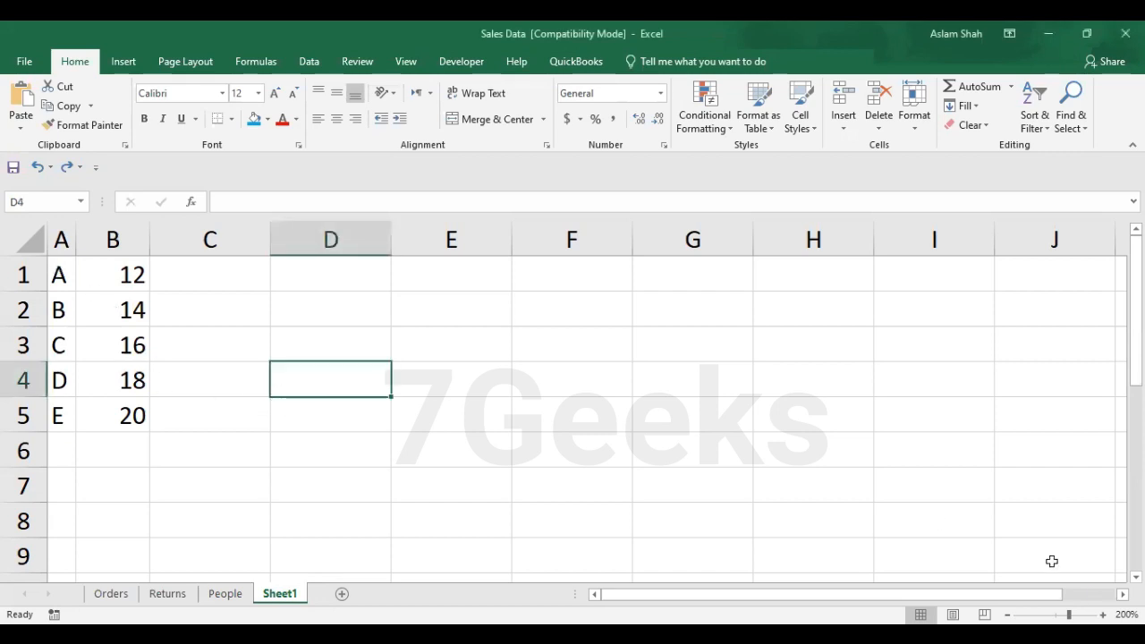
pyautogui.click(1103, 614)
pyautogui.click(1102, 615)
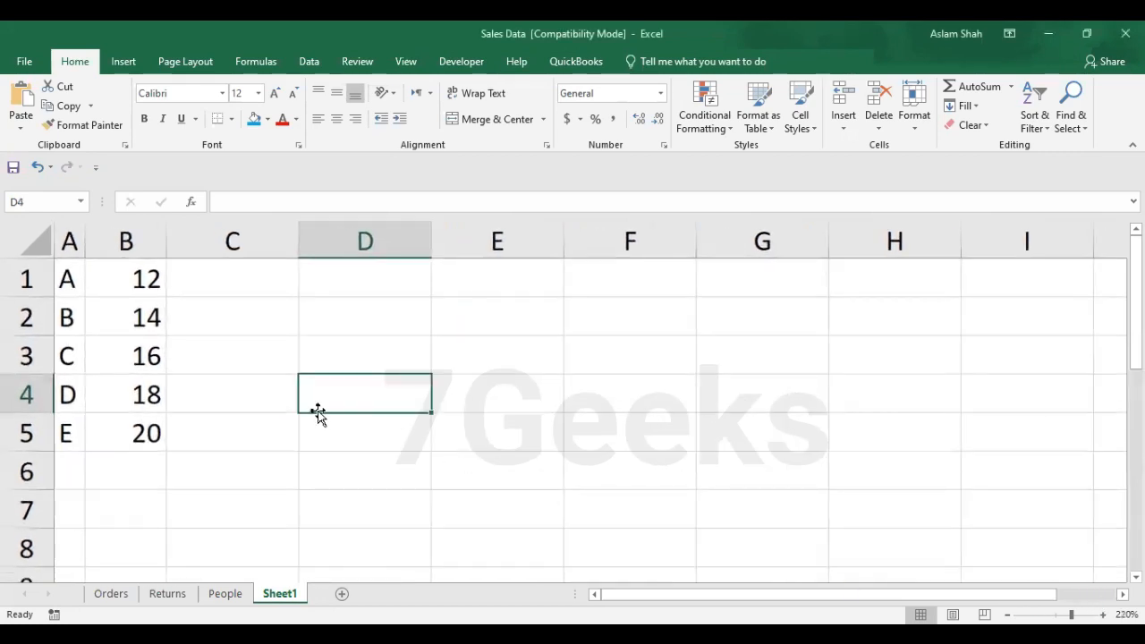
pyautogui.moveTo(72, 273); pyautogui.dragTo(136, 429)
pyautogui.click(68, 279)
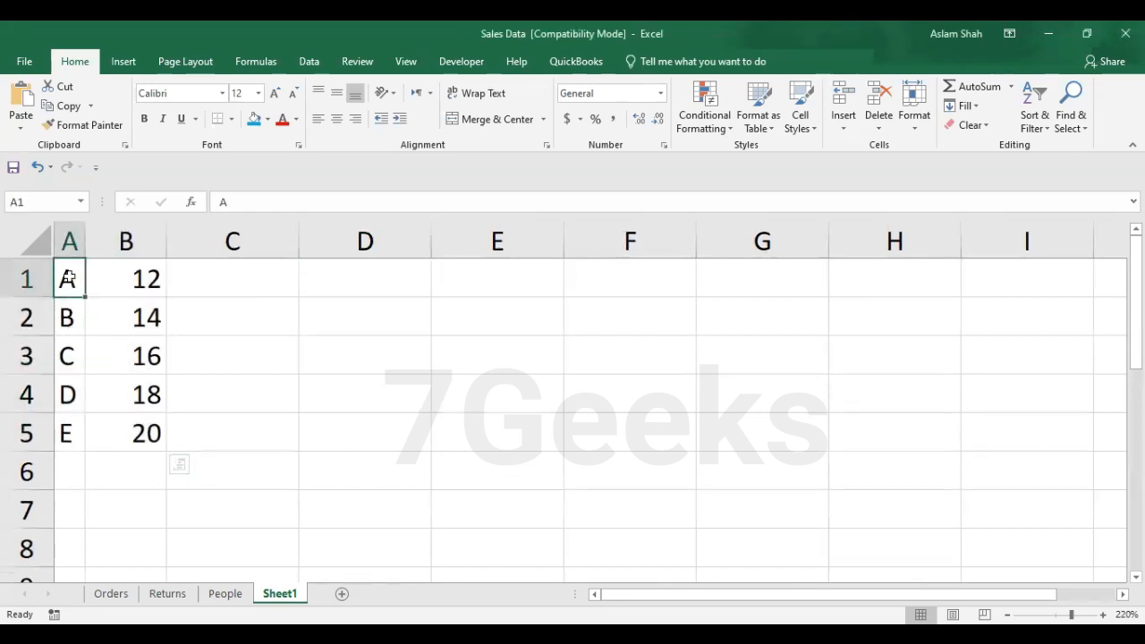
pyautogui.moveTo(68, 279); pyautogui.dragTo(76, 431)
pyautogui.moveTo(128, 284); pyautogui.dragTo(130, 433)
pyautogui.click(242, 443)
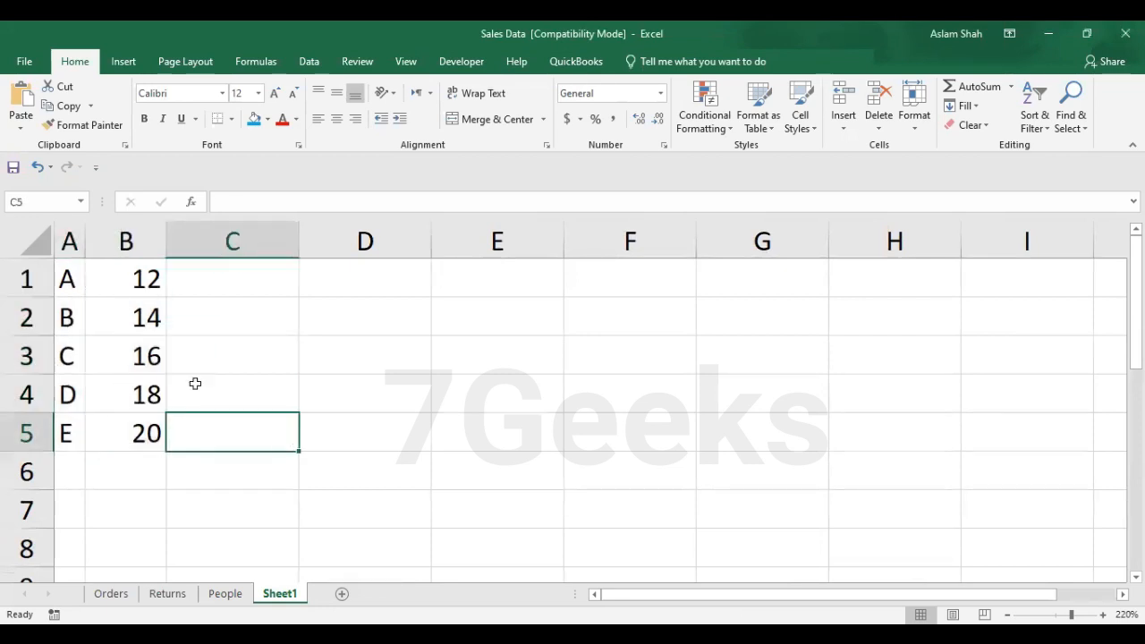
# - Compare the two source columns in A1:B5 with the blank cells in columns D to G that could hold them as rows
pyautogui.click(69, 279)
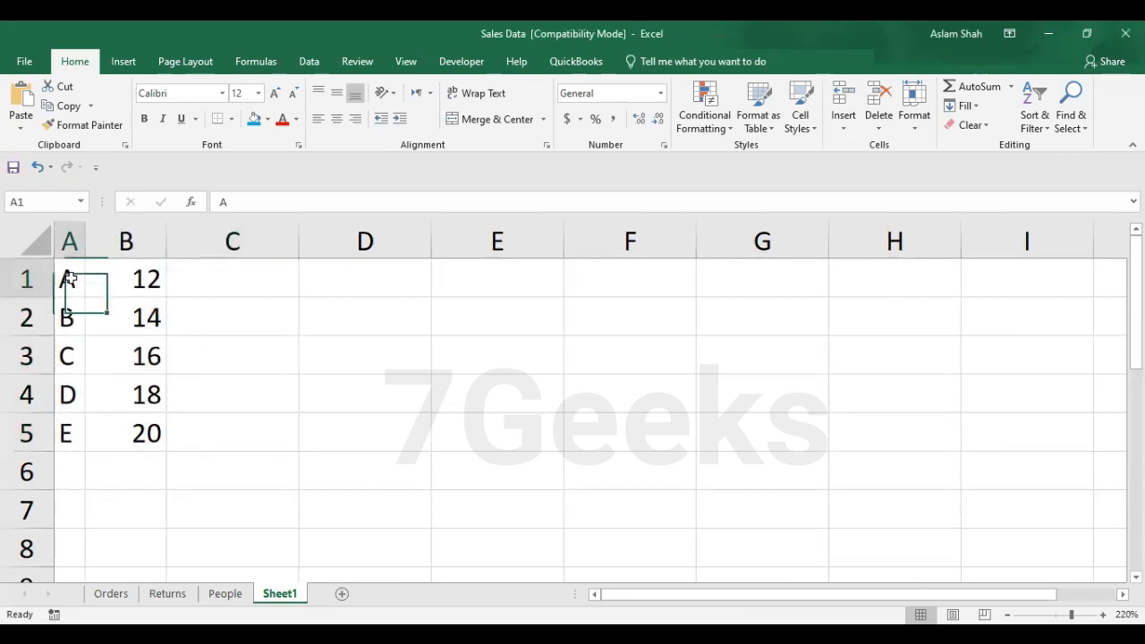
pyautogui.moveTo(68, 279); pyautogui.dragTo(87, 435)
pyautogui.moveTo(319, 447); pyautogui.dragTo(705, 424)
pyautogui.moveTo(140, 278); pyautogui.dragTo(146, 437)
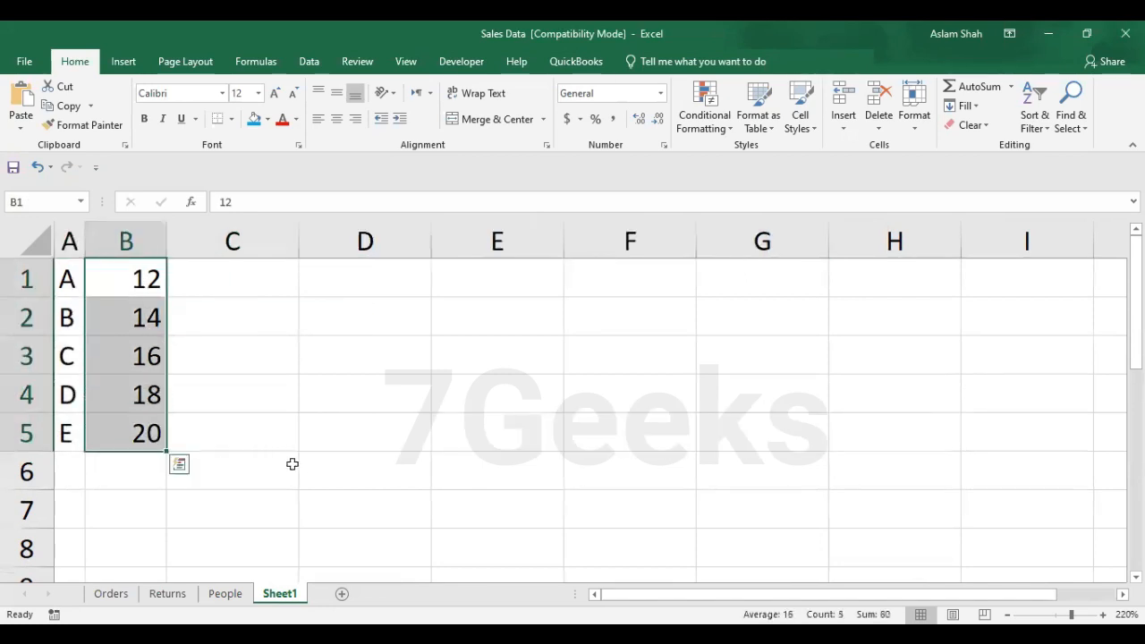
pyautogui.moveTo(322, 511); pyautogui.dragTo(767, 516)
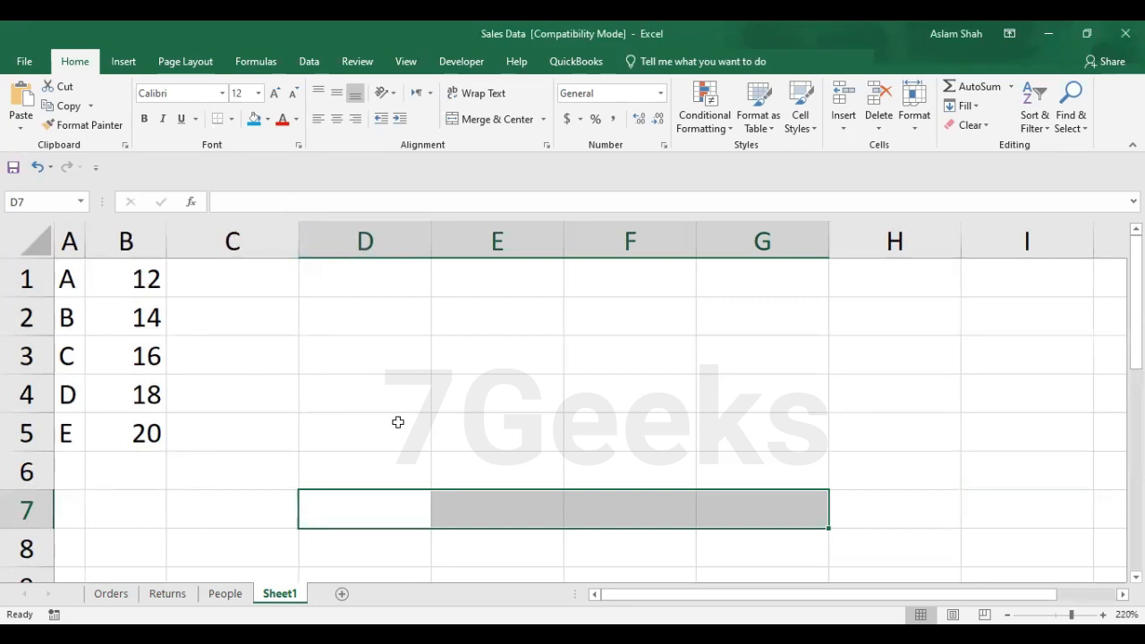
pyautogui.moveTo(325, 468); pyautogui.dragTo(748, 502)
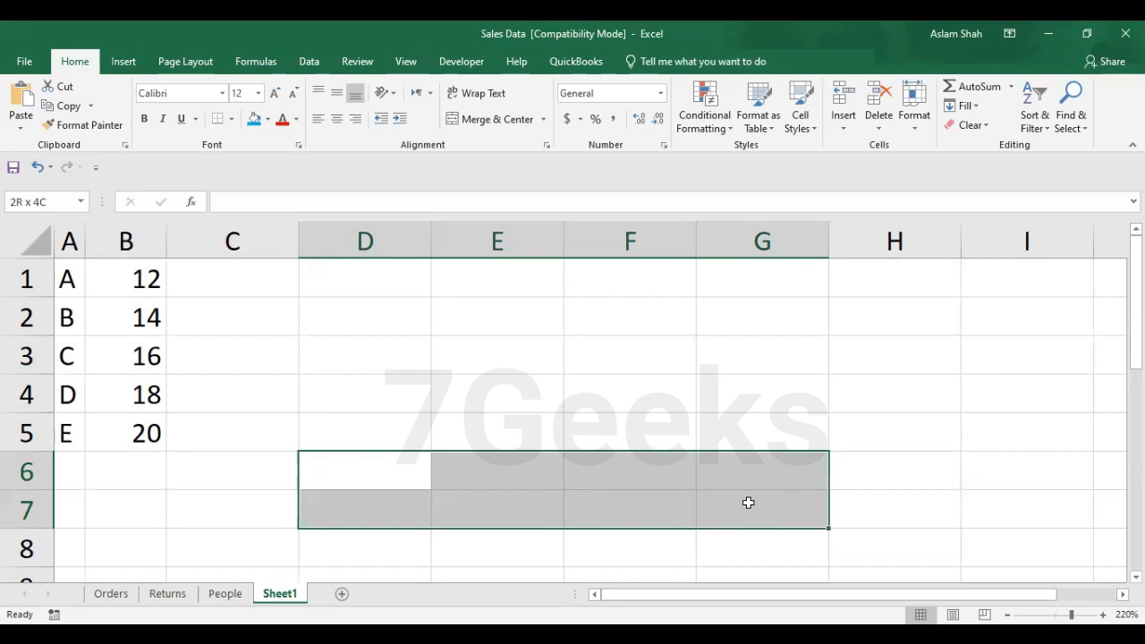
pyautogui.moveTo(748, 503); pyautogui.dragTo(747, 503)
pyautogui.click(383, 471)
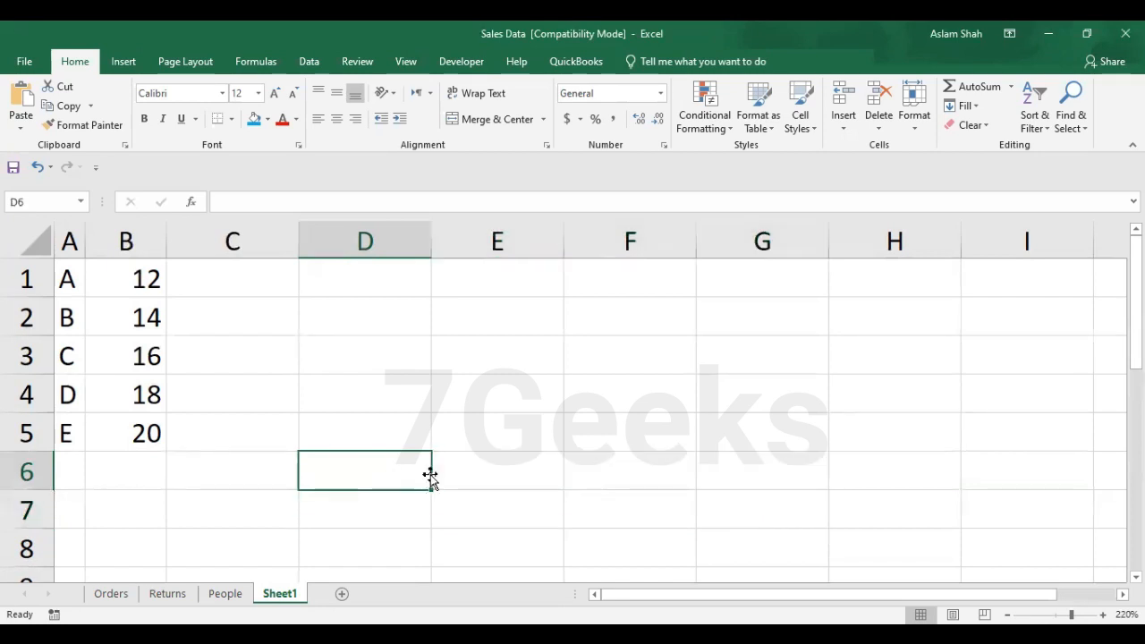
pyautogui.moveTo(353, 480); pyautogui.dragTo(740, 479)
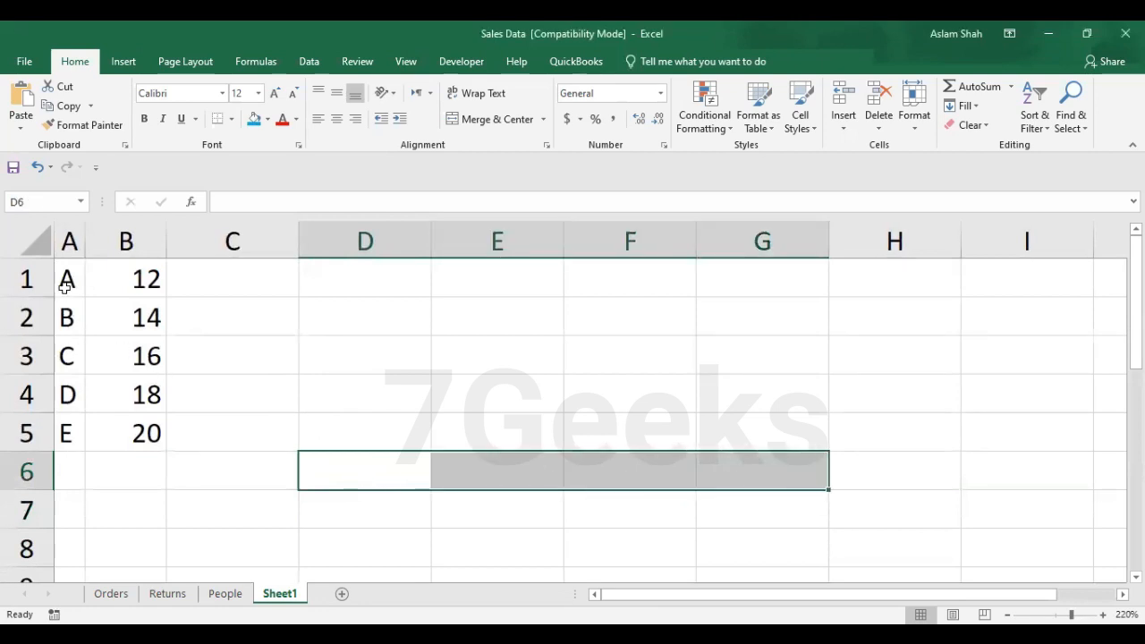
pyautogui.moveTo(78, 273); pyautogui.dragTo(130, 433)
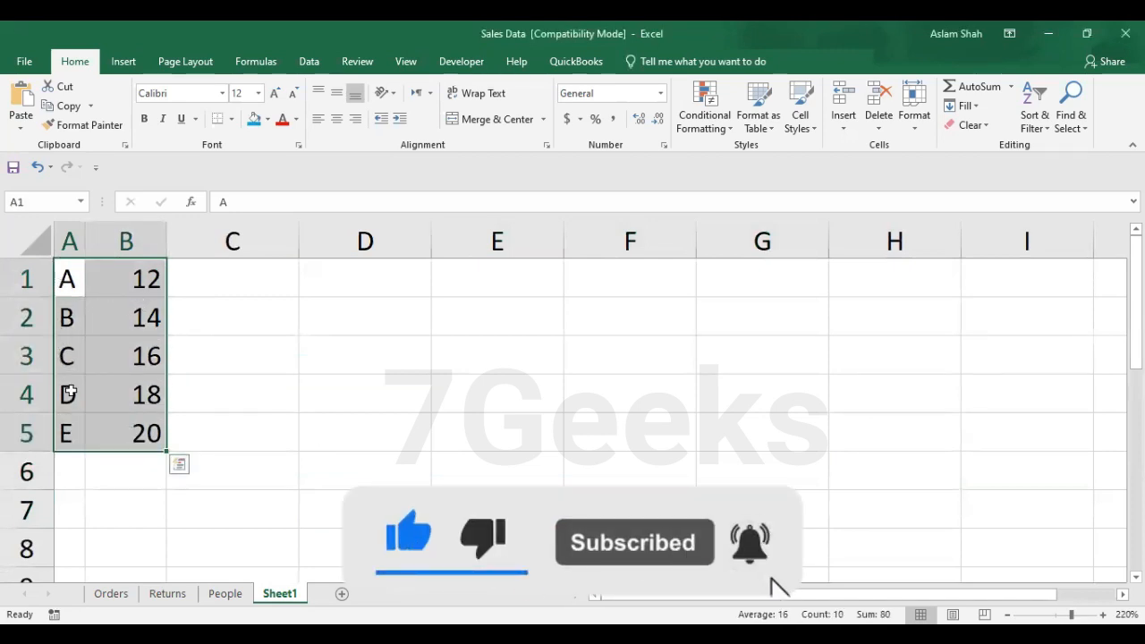
# - Fill the range D5:H6 with the array formula =TRANSPOSE(A1:B5)
pyautogui.moveTo(308, 434); pyautogui.dragTo(889, 482)
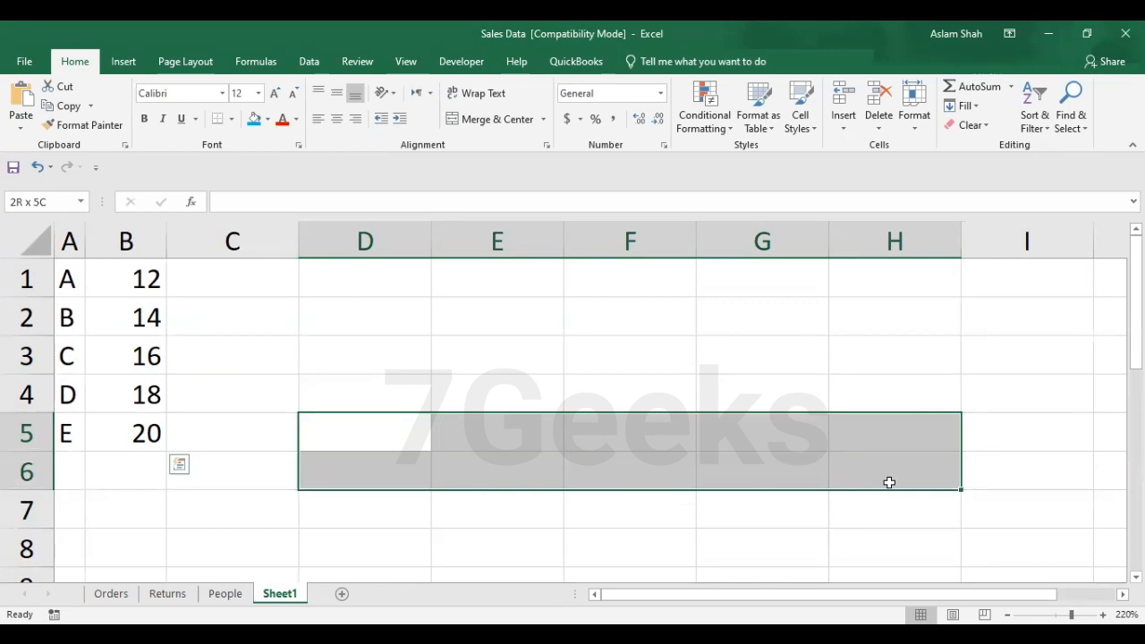
pyautogui.moveTo(889, 482); pyautogui.dragTo(889, 482)
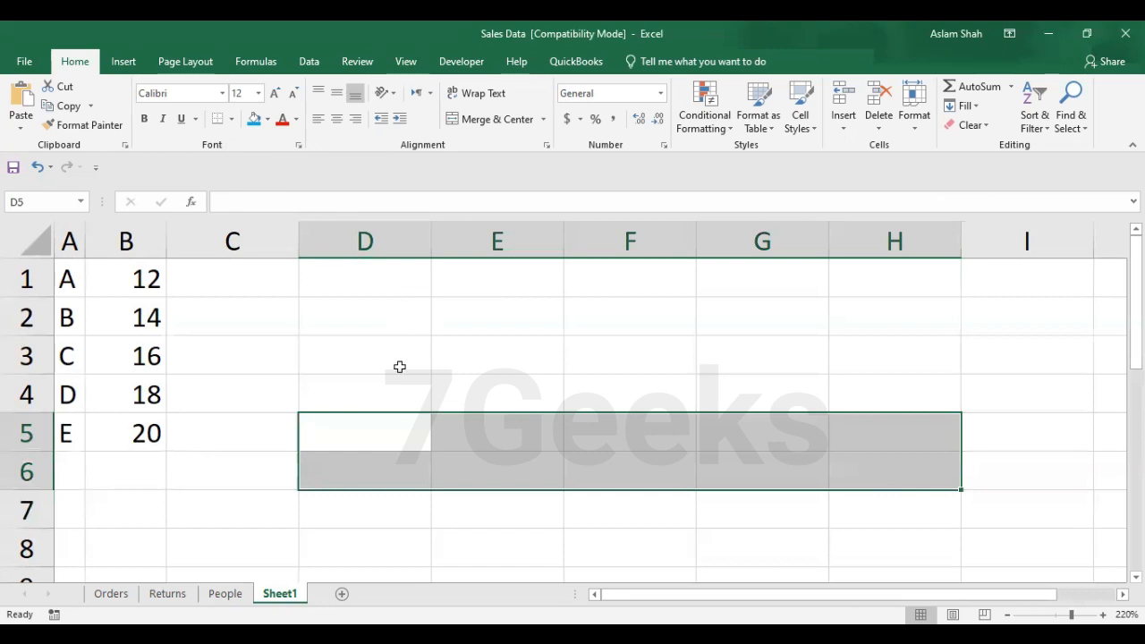
pyautogui.write('=')
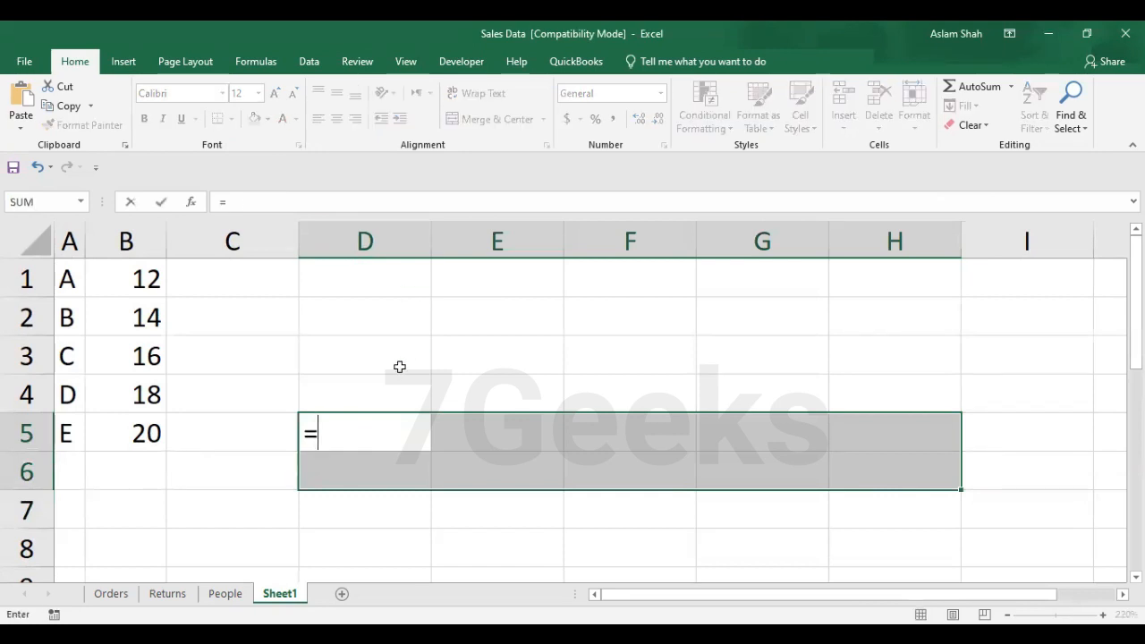
pyautogui.write('Tra')
pyautogui.press('Tab')
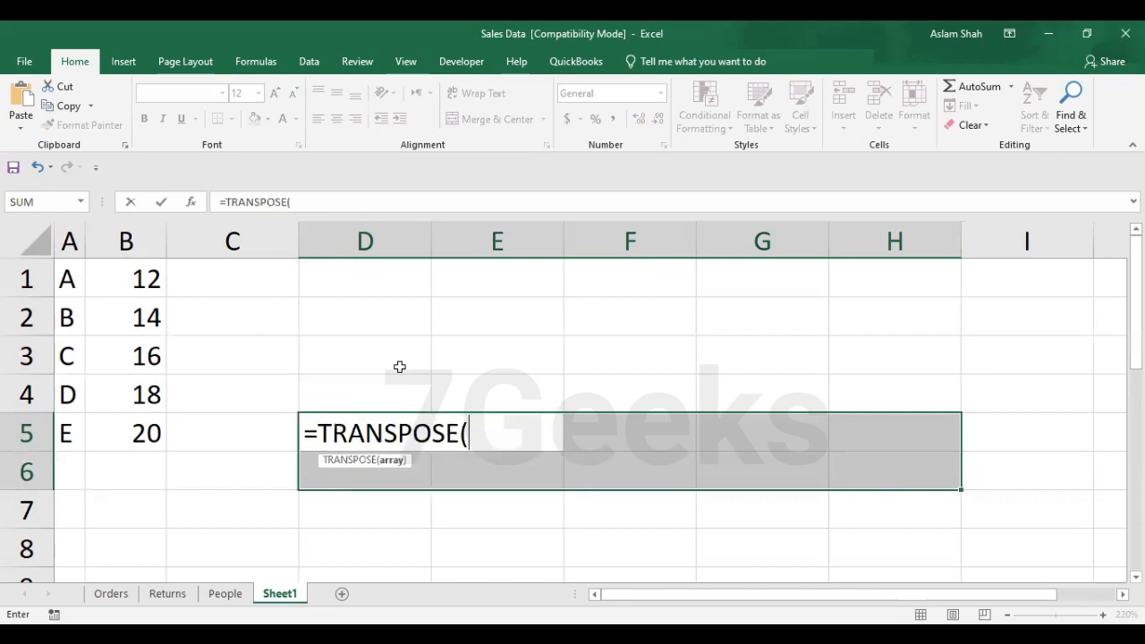
pyautogui.moveTo(59, 269); pyautogui.dragTo(149, 444)
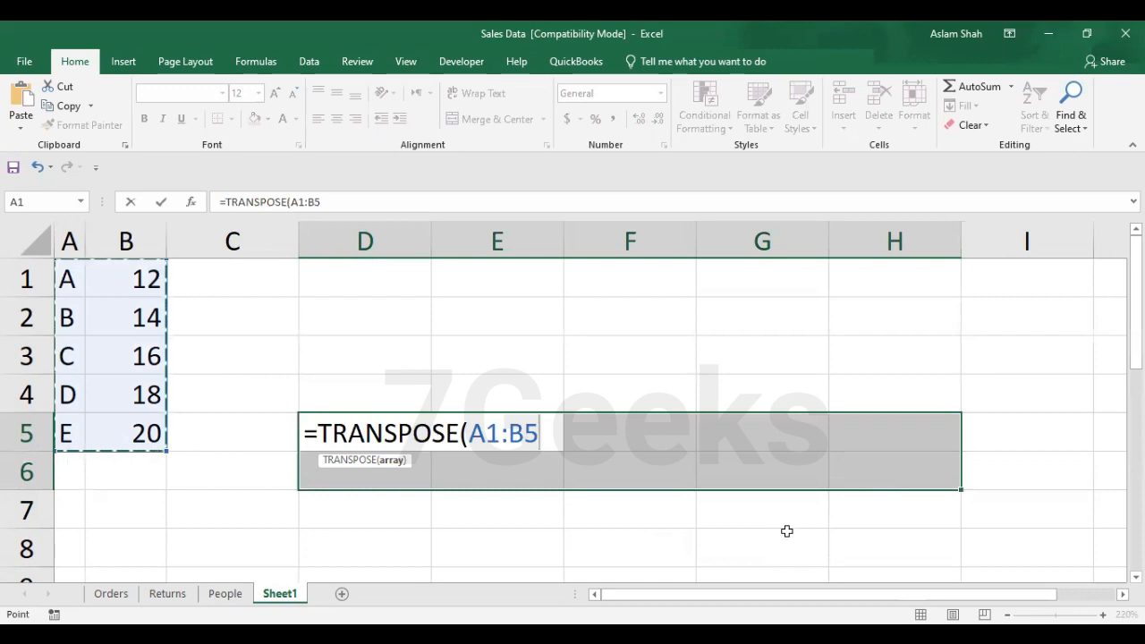
pyautogui.write(')')
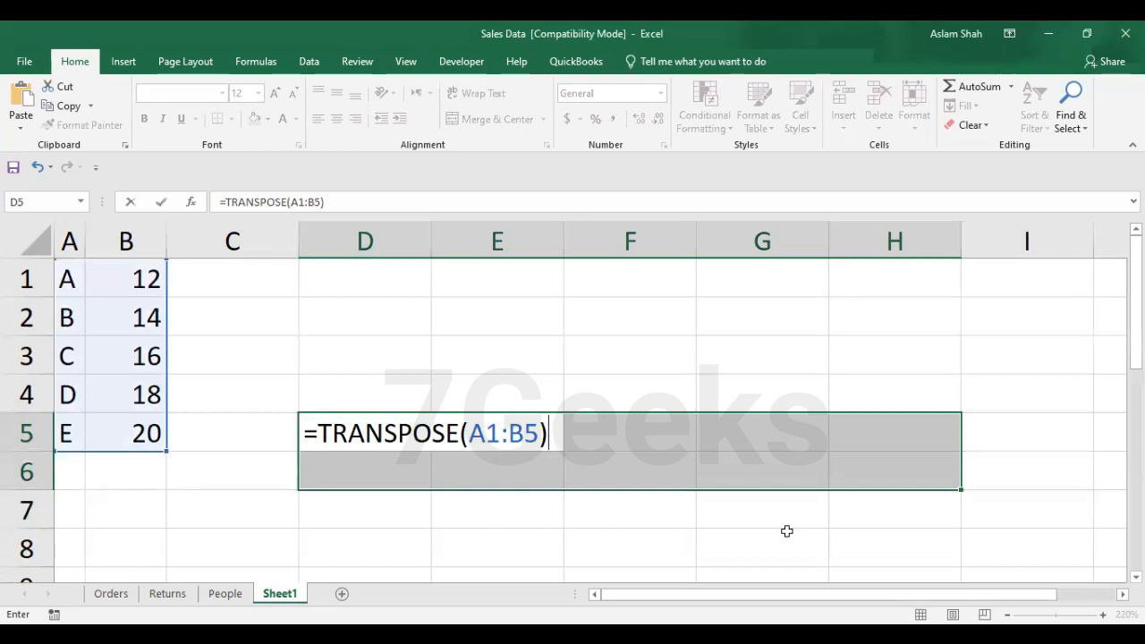
pyautogui.hotkey('ctrl', 'shift', 'Return')
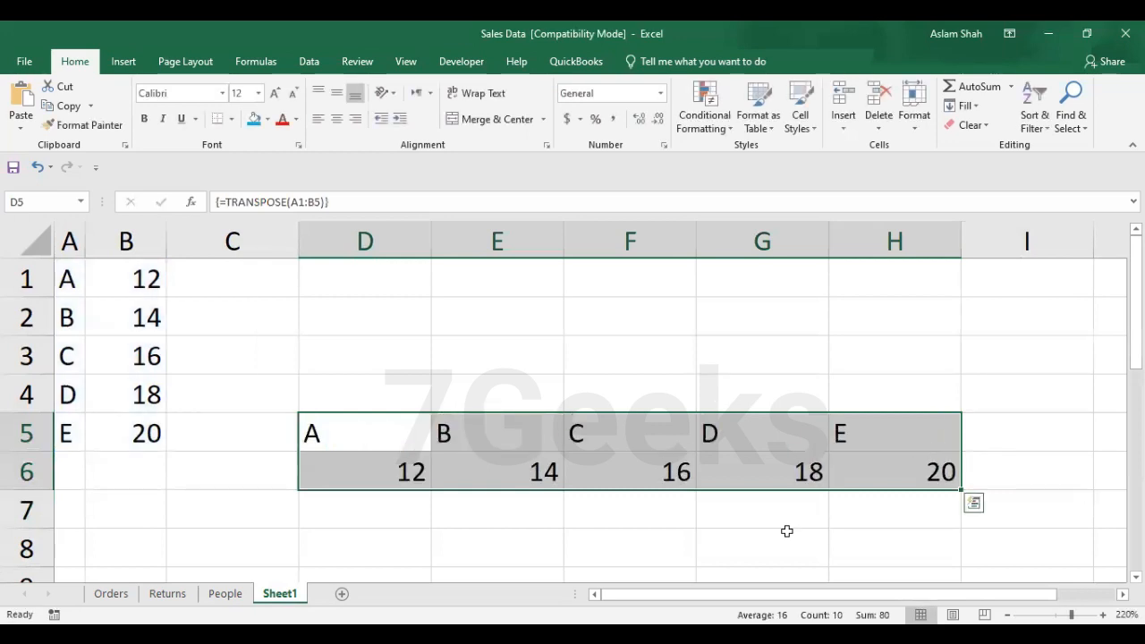
# - Compare the transposed rows in D5:H6 with the source columns in A1:B5
pyautogui.click(344, 436)
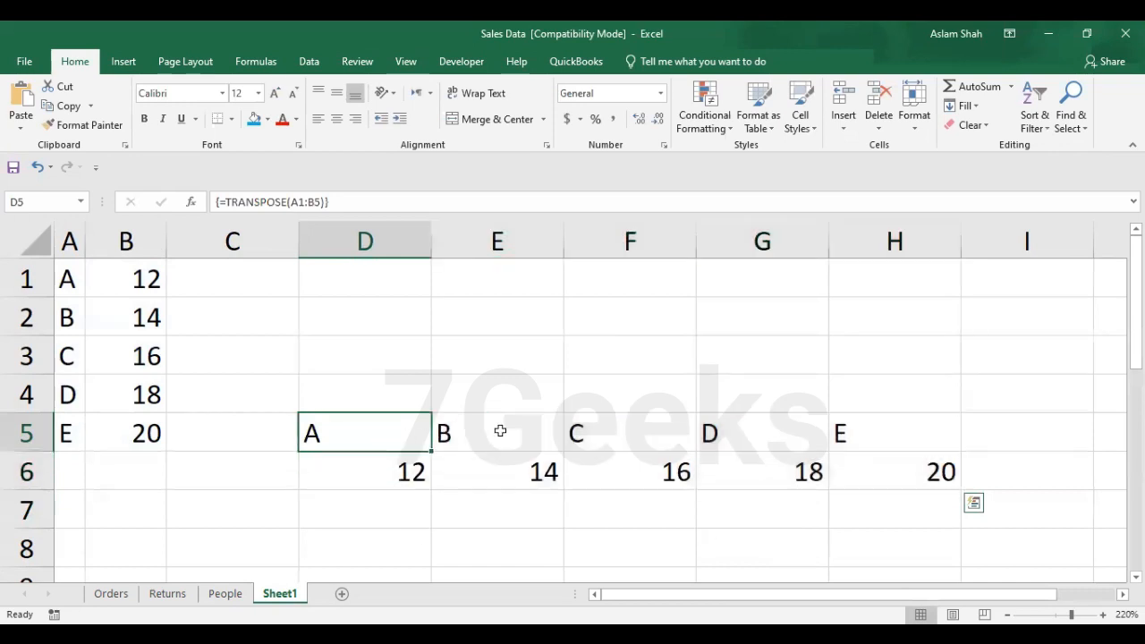
pyautogui.moveTo(500, 431); pyautogui.dragTo(841, 431)
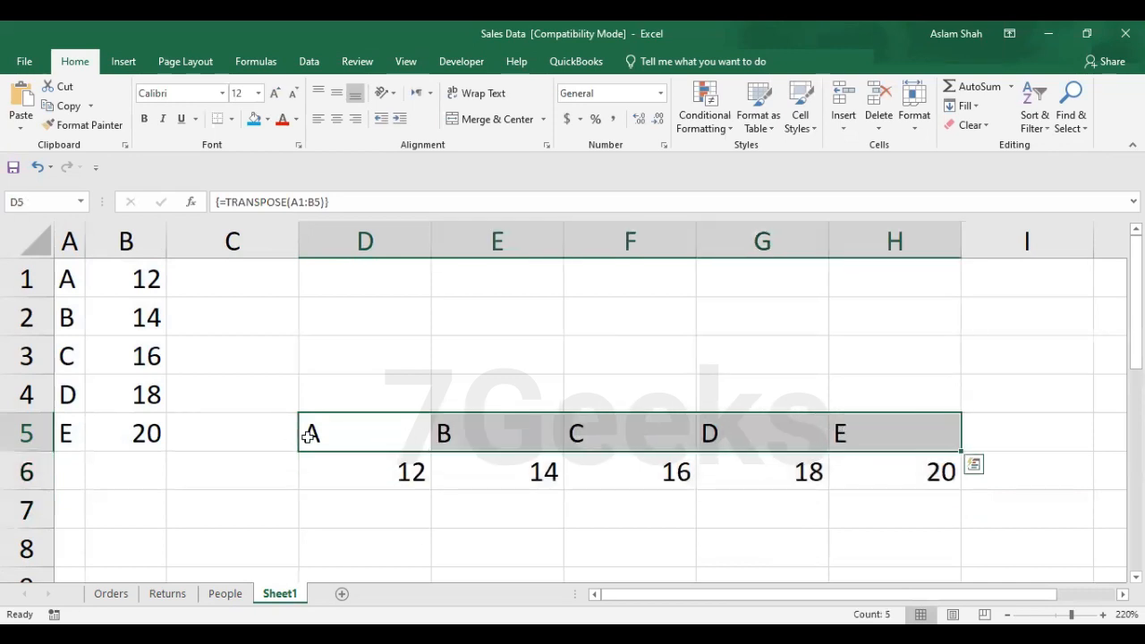
pyautogui.click(369, 437)
pyautogui.click(365, 478)
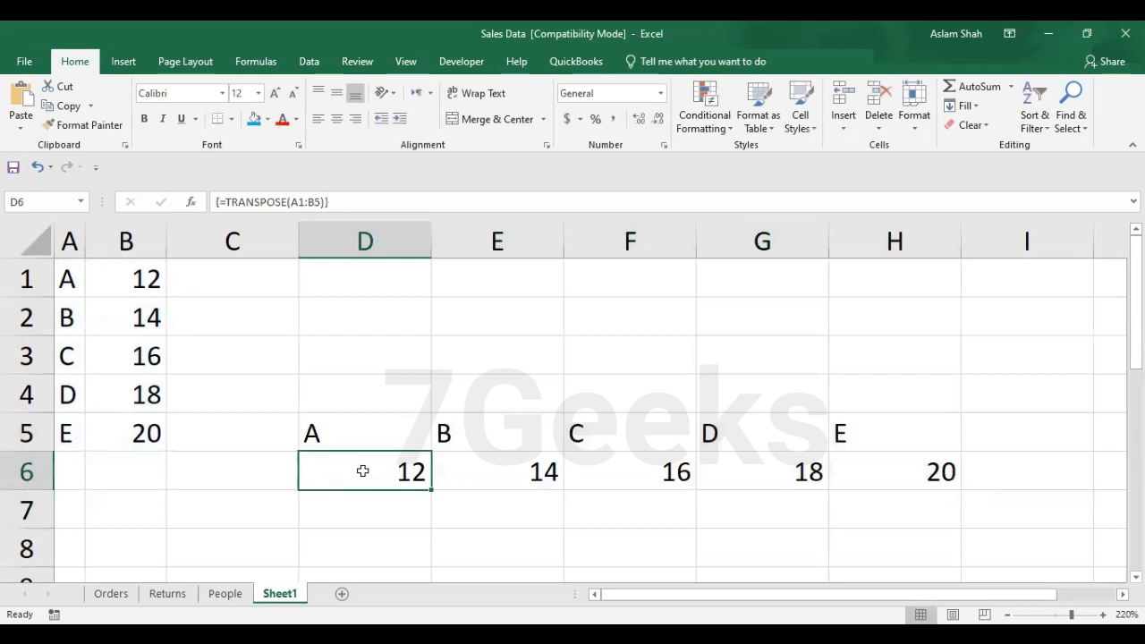
pyautogui.moveTo(362, 472); pyautogui.dragTo(881, 470)
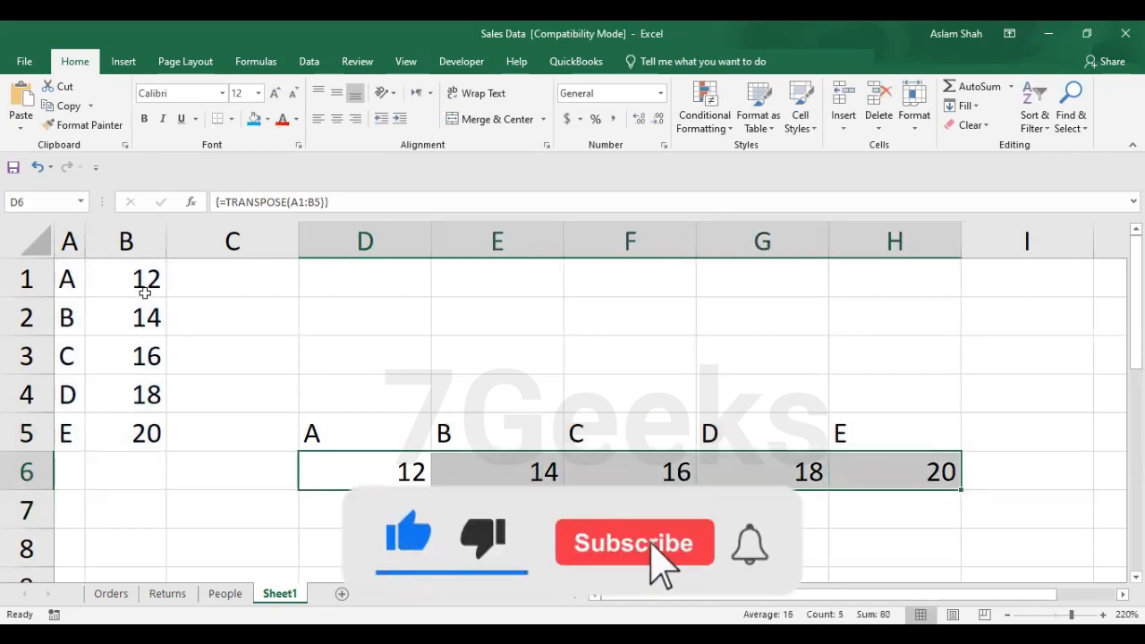
pyautogui.moveTo(144, 292); pyautogui.dragTo(148, 435)
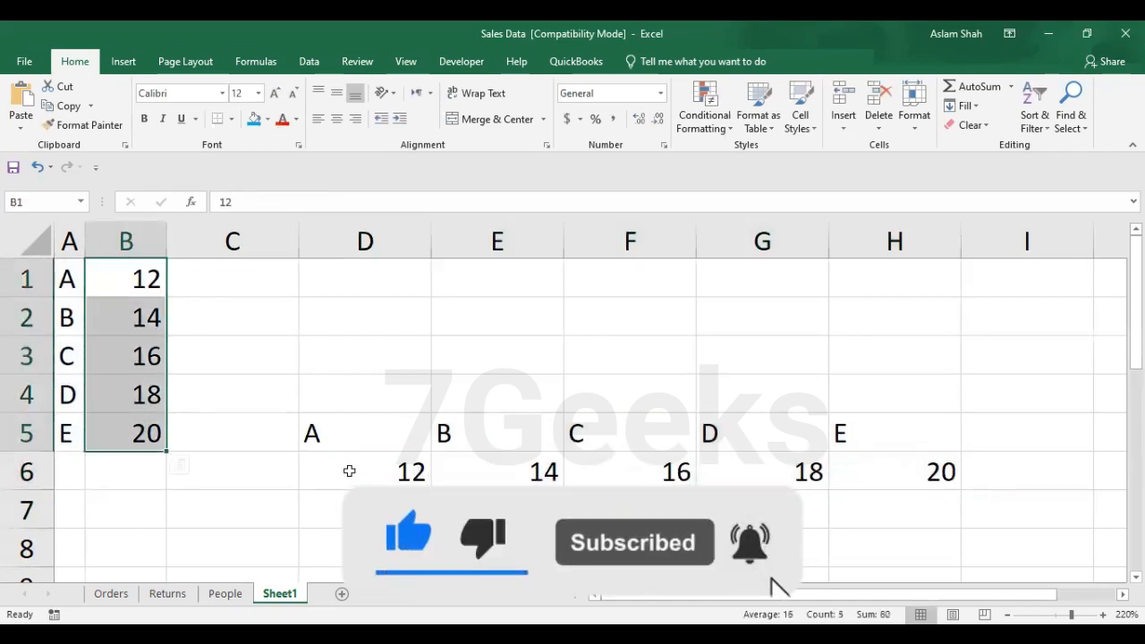
pyautogui.moveTo(349, 471); pyautogui.dragTo(880, 486)
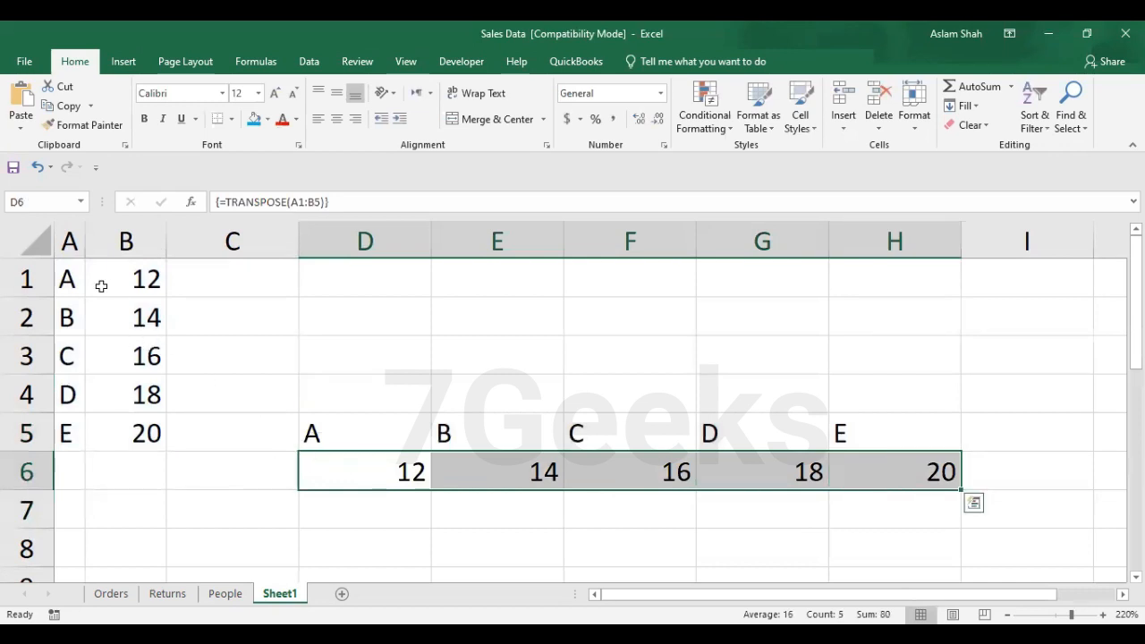
pyautogui.moveTo(68, 288); pyautogui.dragTo(126, 431)
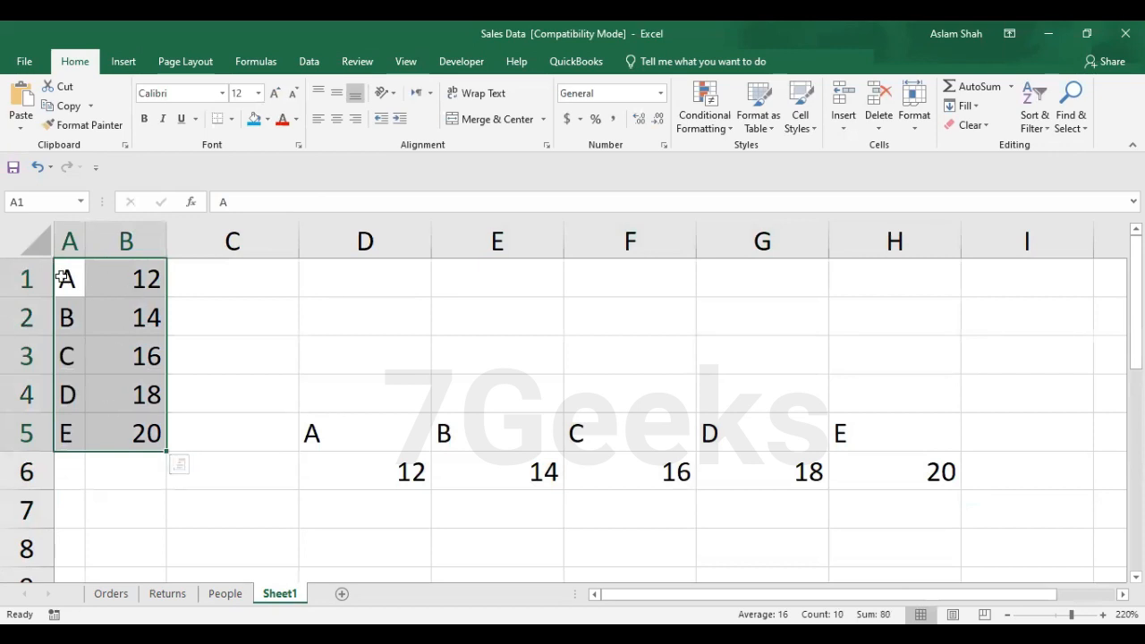
pyautogui.moveTo(353, 447); pyautogui.dragTo(850, 478)
pyautogui.click(388, 364)
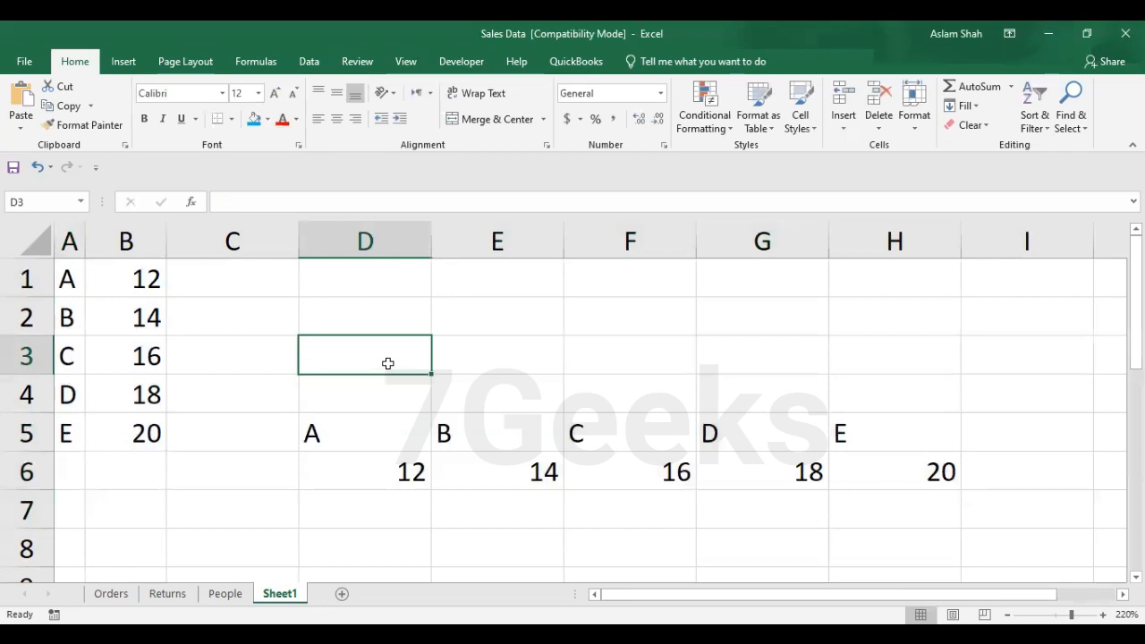